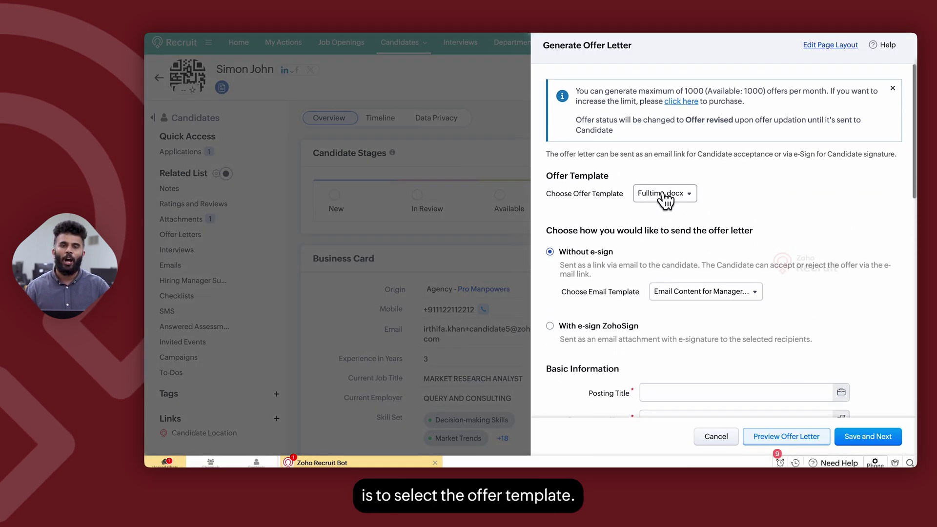
Step: Keep Fulltime.docx as the offer template and choose sending with e-sign via ZohoSign
left_click(665, 195)
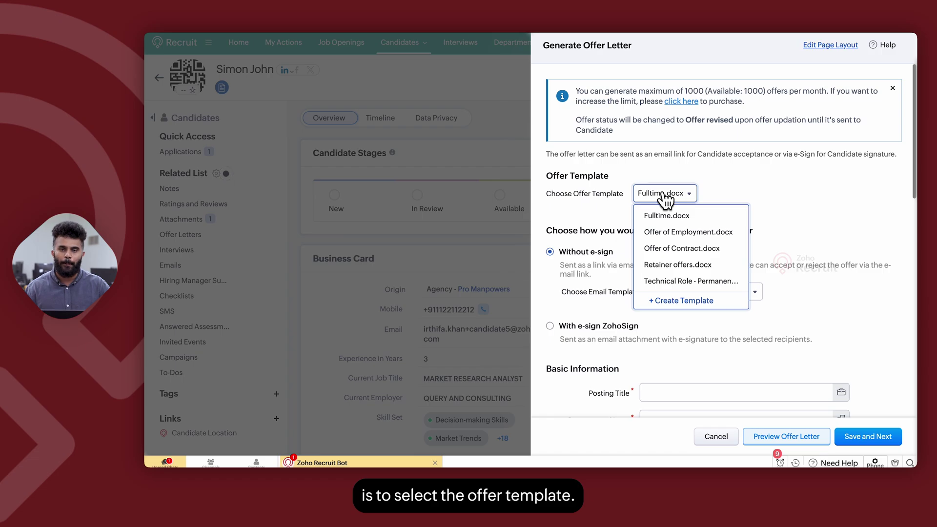
left_click(784, 169)
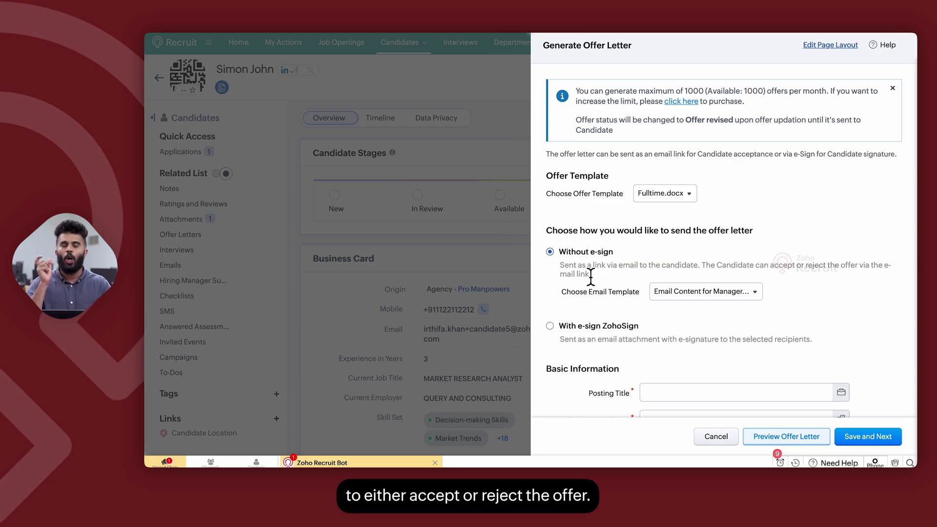
left_click(682, 293)
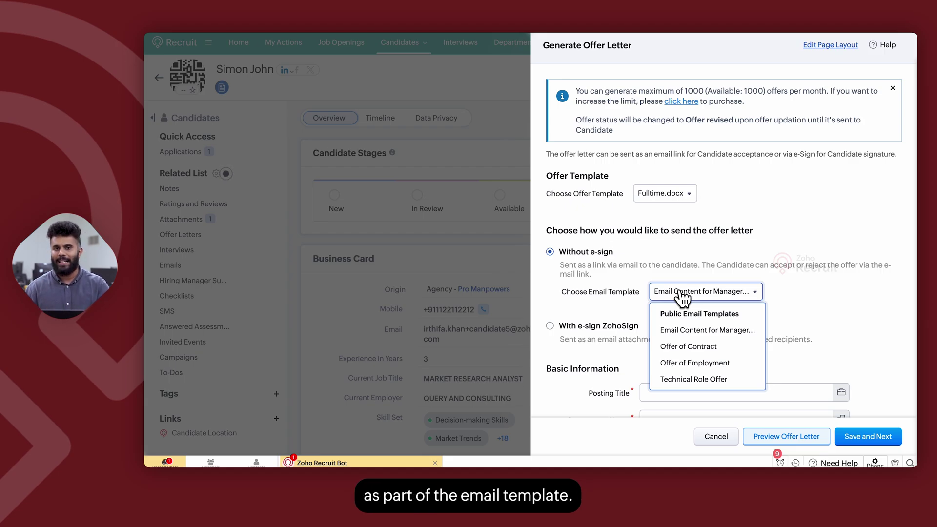
left_click(550, 326)
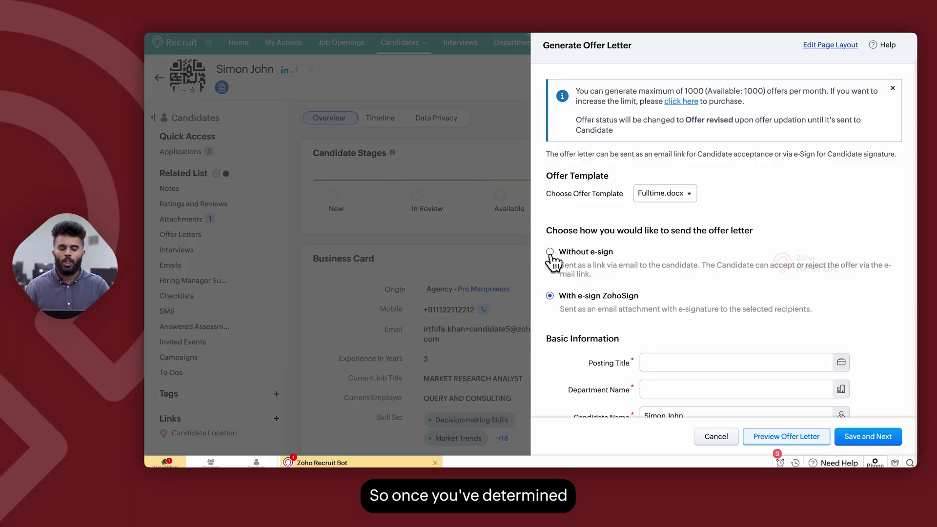
Step: Switch to sending without e-sign and link the offer to the ZR_91_JOB Java Developer opening
left_click(550, 253)
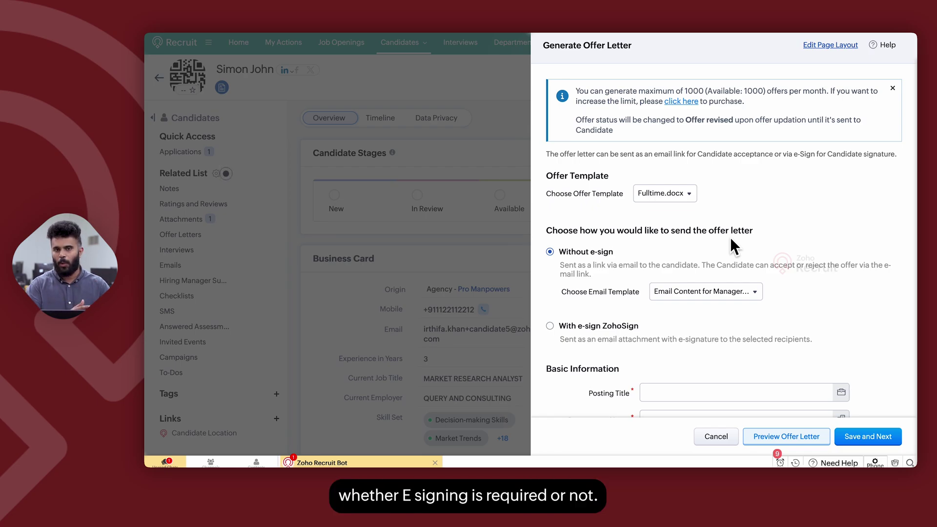
scroll(729, 293, "down", 3)
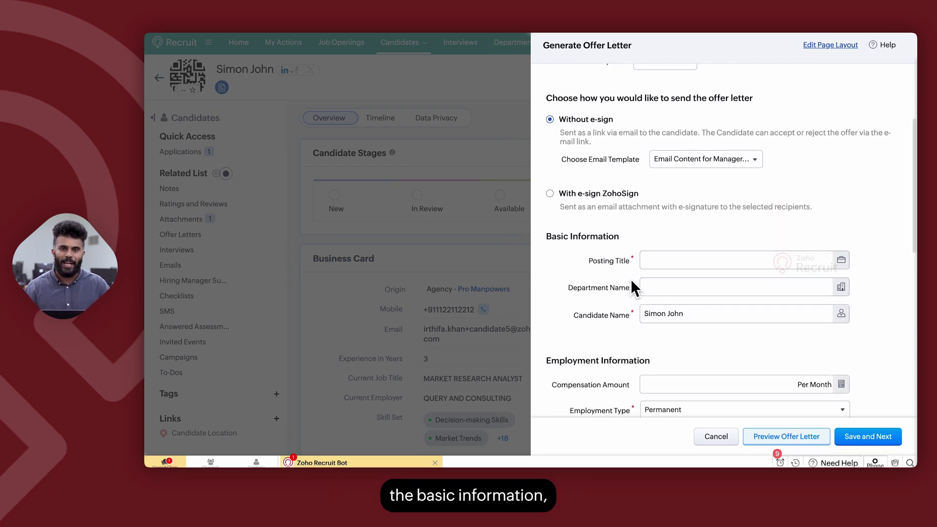
left_click(842, 263)
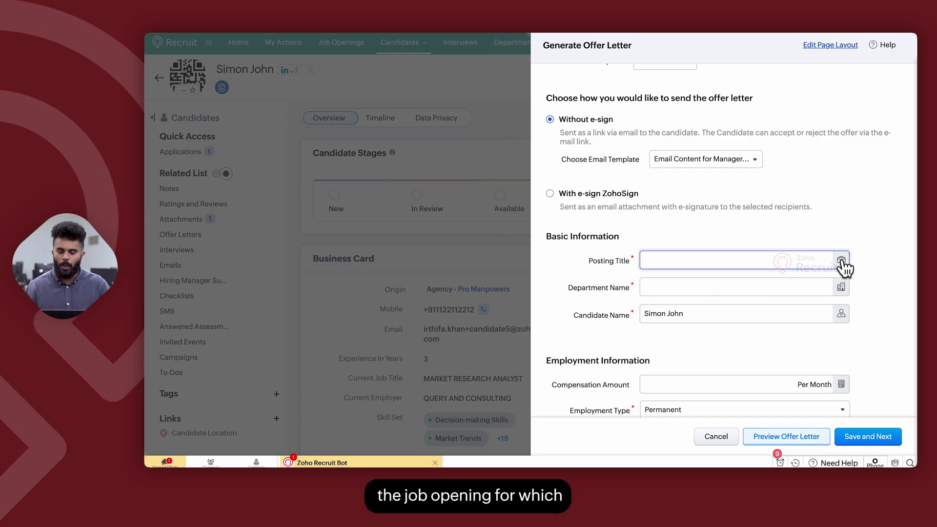
left_click(841, 261)
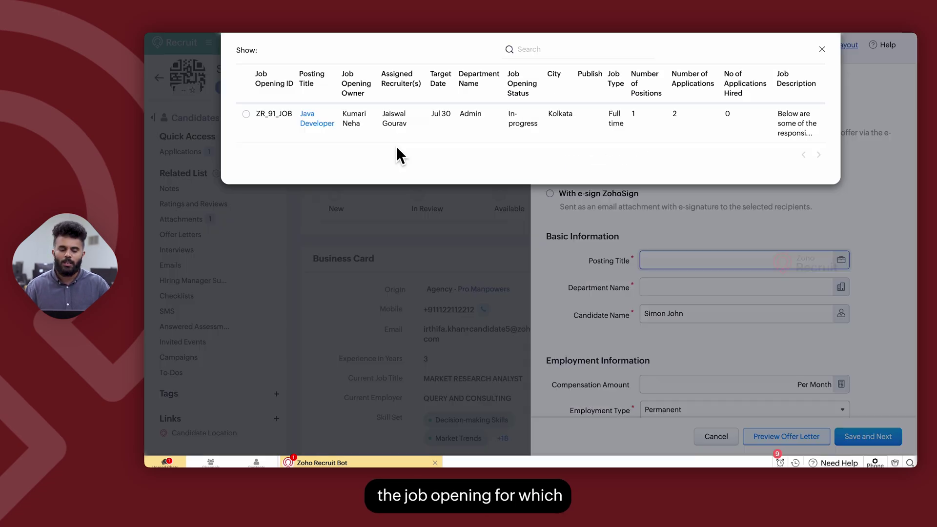
left_click(246, 115)
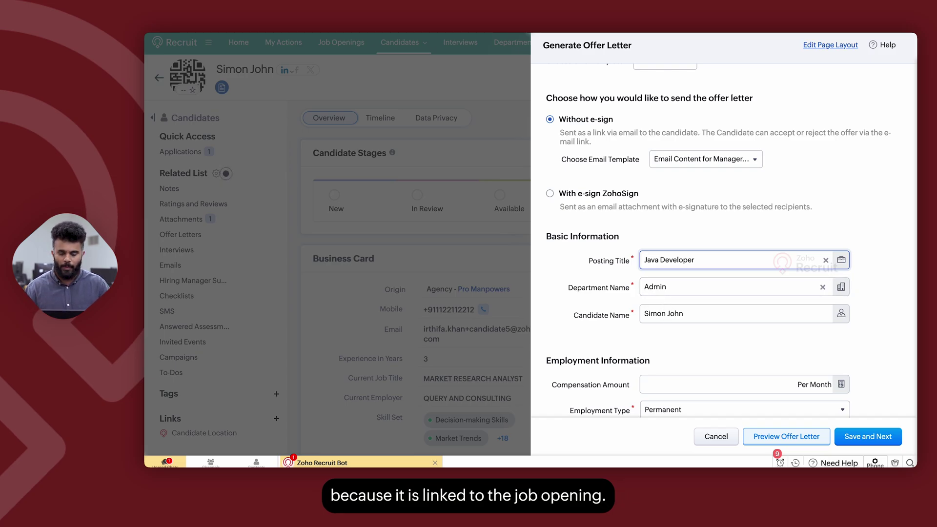
scroll(662, 317, "down", 4)
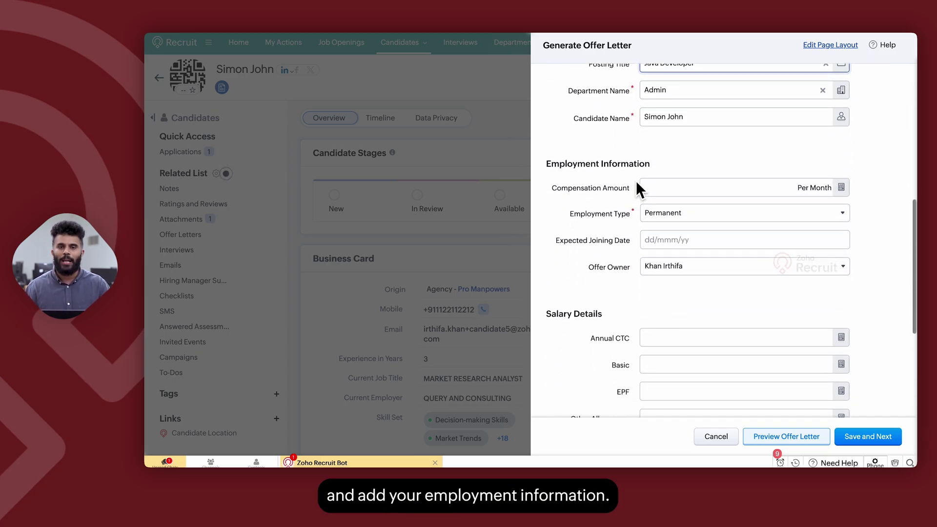
Step: Enter a compensation amount of 100000 per month
left_click(665, 189)
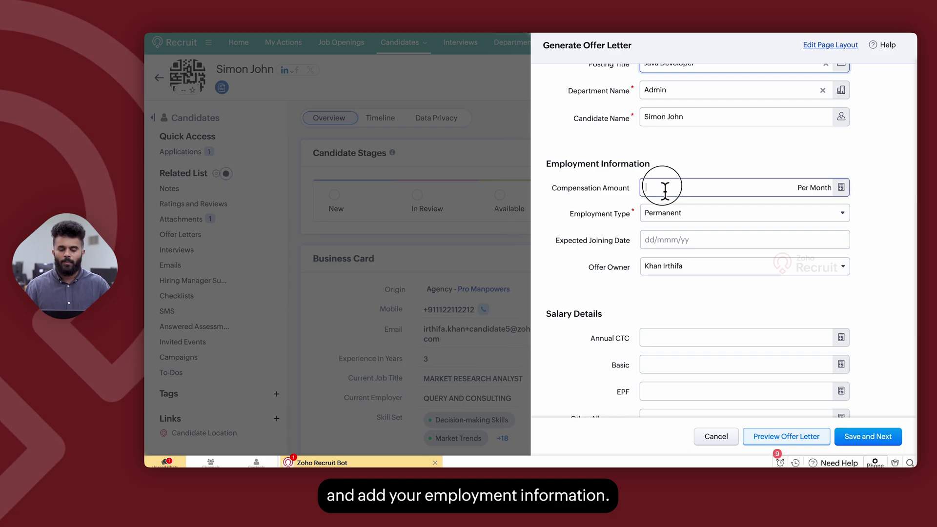
type("100000")
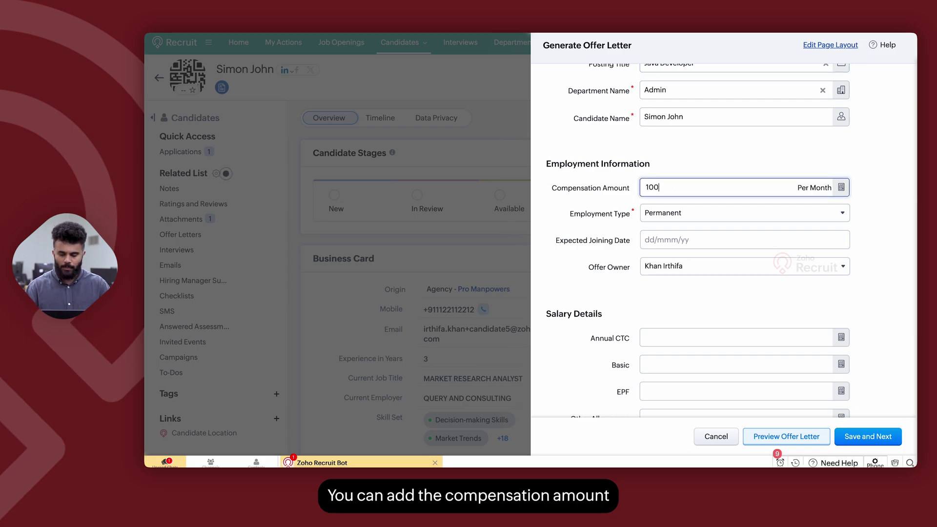
left_click(825, 189)
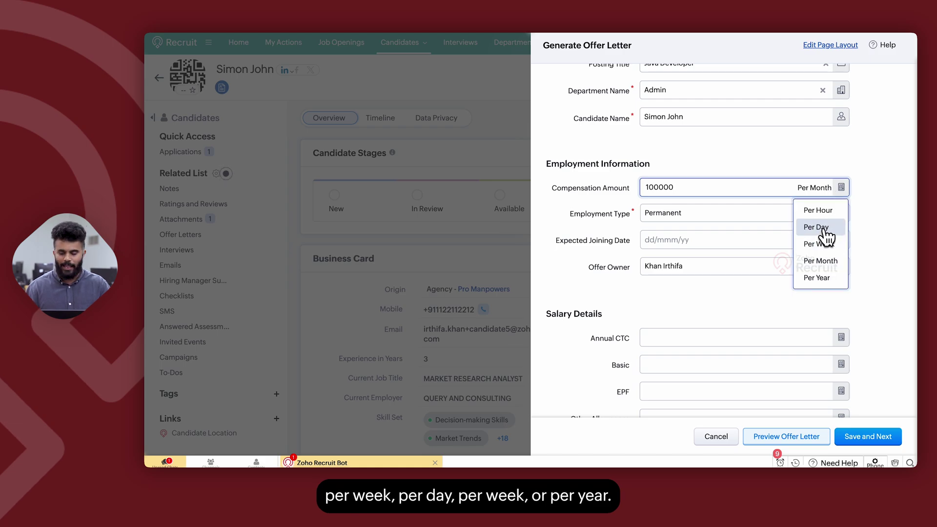
left_click(723, 309)
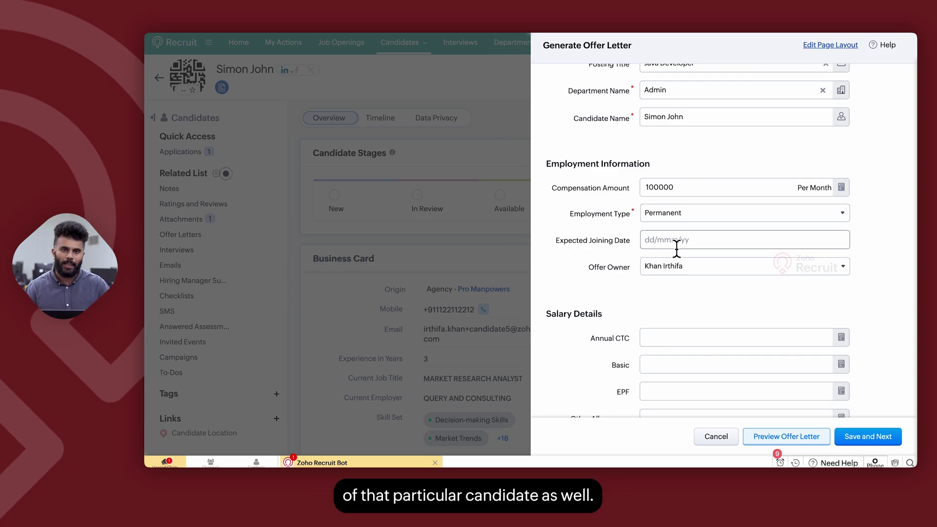
Step: Set Employment Type to Permanent and the Expected Joining Date to 04/Aug/24
left_click(674, 218)
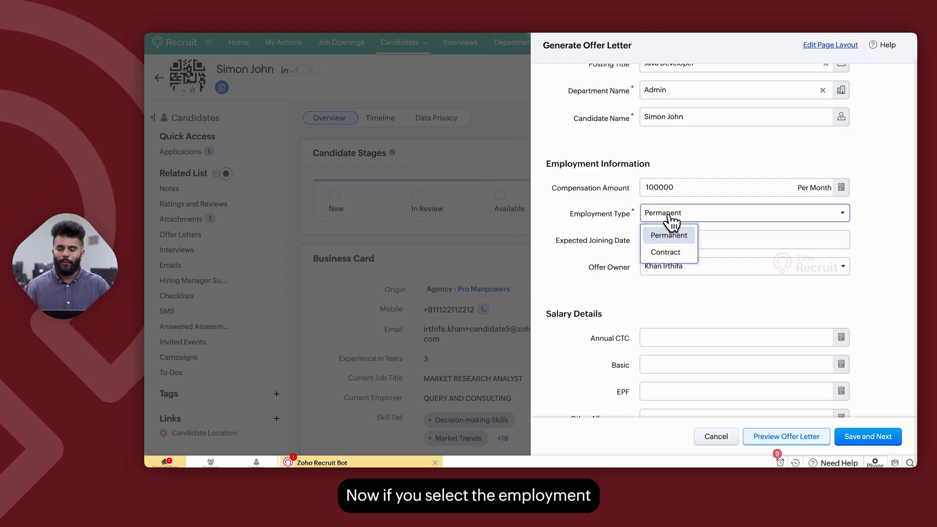
left_click(680, 252)
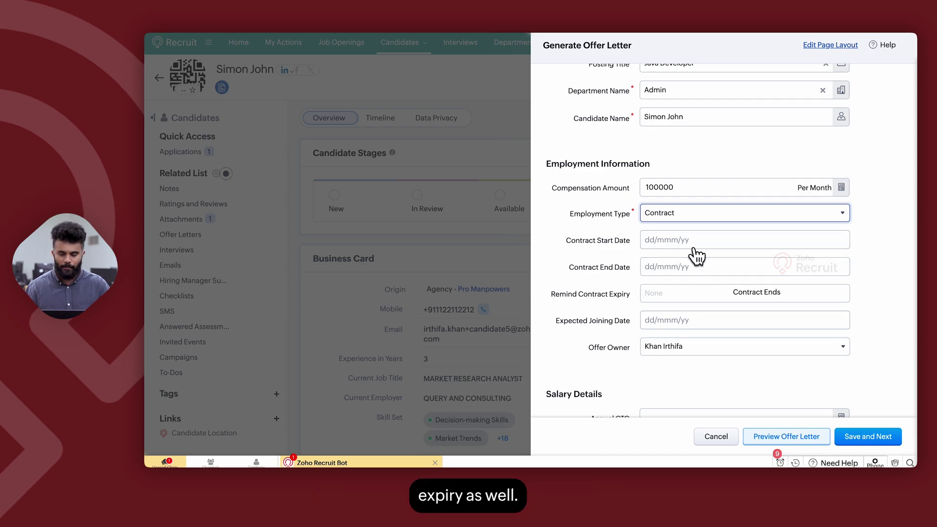
left_click(680, 224)
left_click(666, 237)
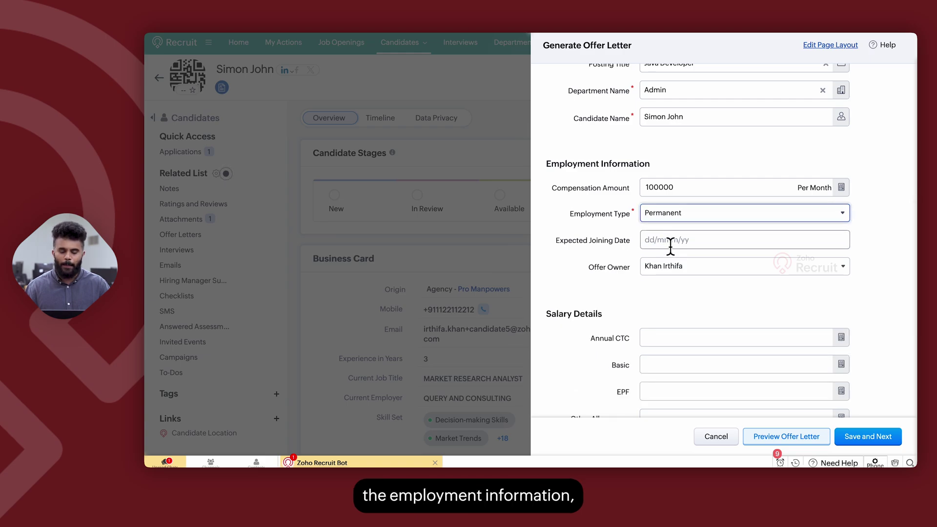
left_click(667, 242)
left_click(764, 366)
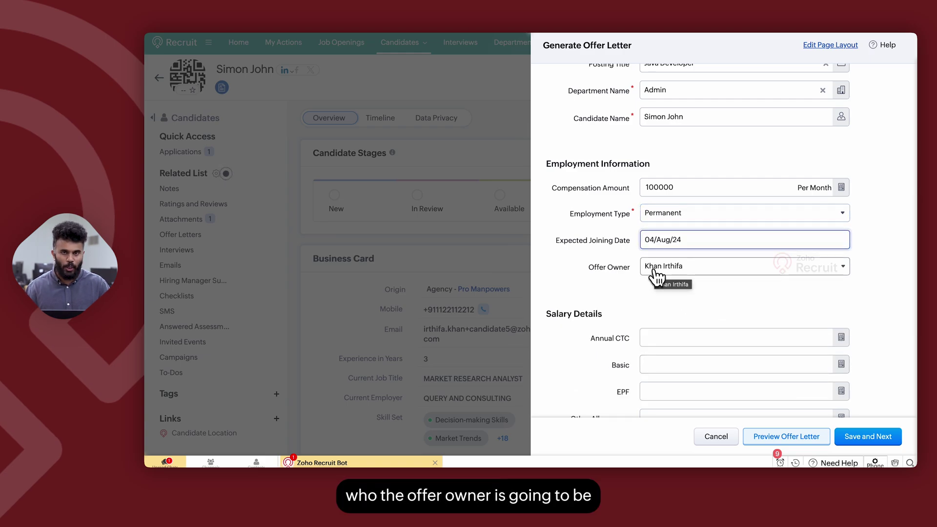
scroll(669, 299, "down", 4)
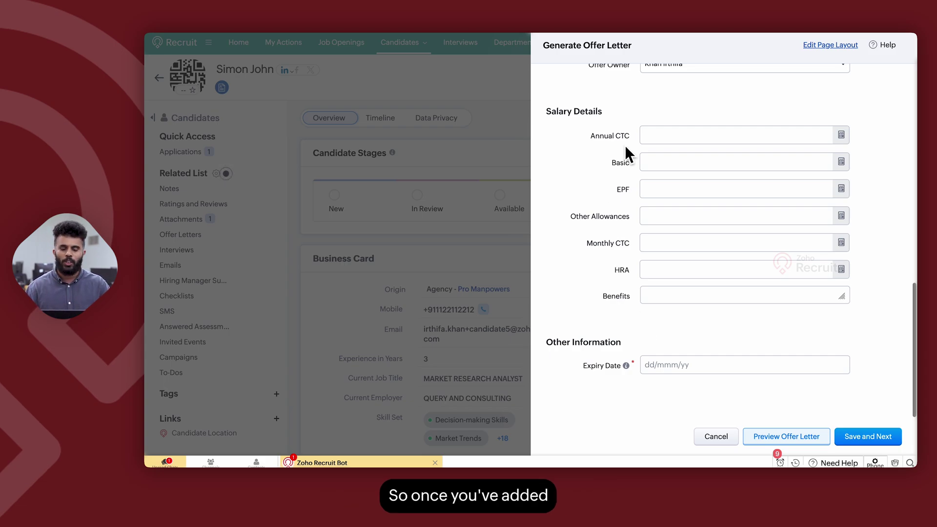
Step: Fill in salary details: Annual CTC 10000, Basic 5000, EPF 2000, Other Allowances 1000
left_click(667, 140)
type("10000")
left_click(646, 162)
type("5000")
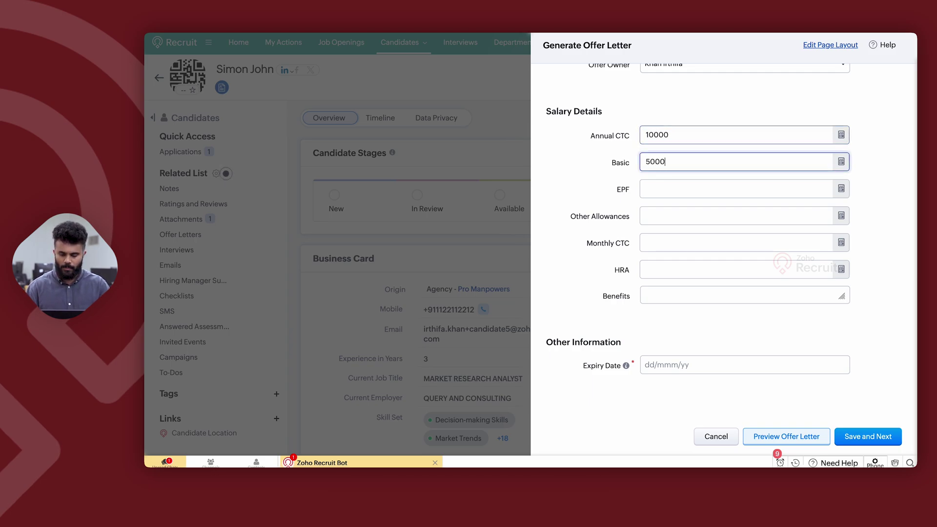
left_click(649, 188)
type("2000")
left_click(649, 216)
type("1000")
scroll(683, 177, "up", 4)
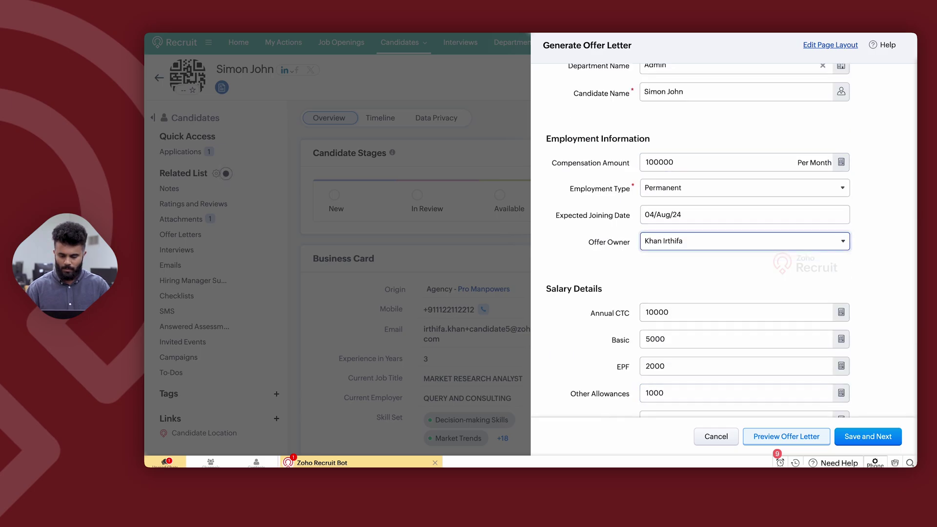
scroll(684, 176, "down", 4)
Step: Enter Monthly CTC 10000 and HRA 2000, and set the expiry date to 04/Aug/24
left_click(660, 243)
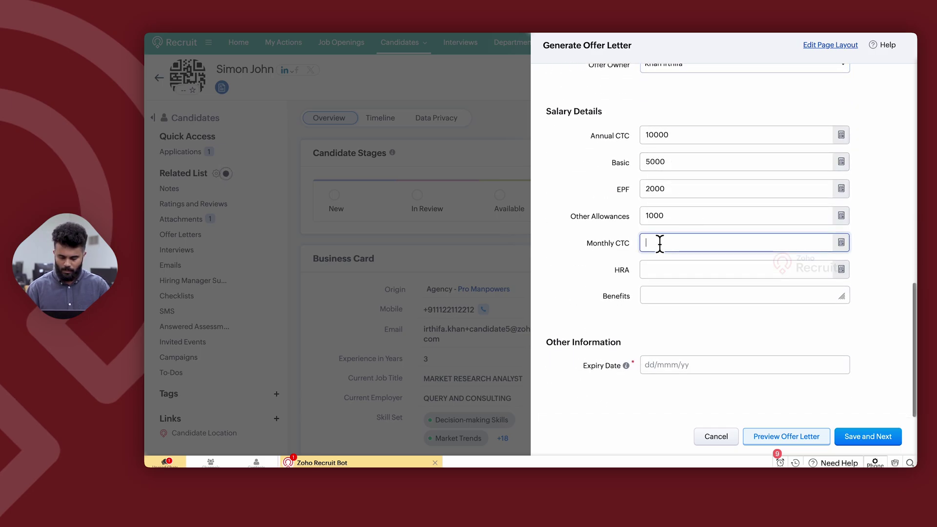
type("10000")
left_click(653, 270)
type("2000")
left_click(652, 297)
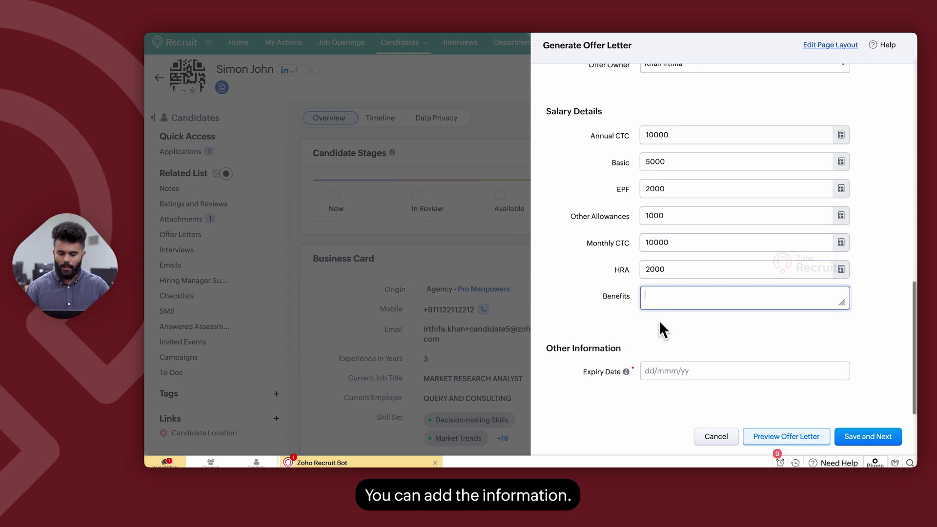
left_click(662, 371)
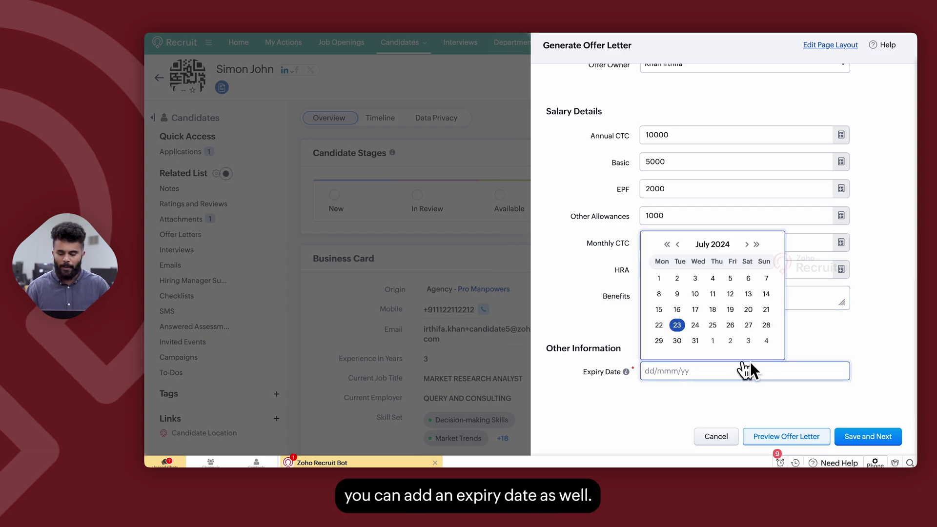
left_click(767, 340)
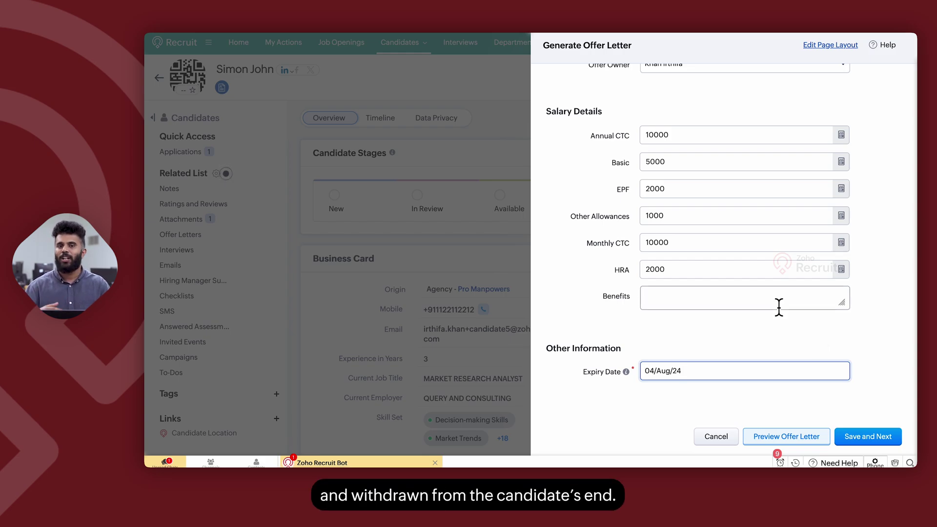
left_click(671, 336)
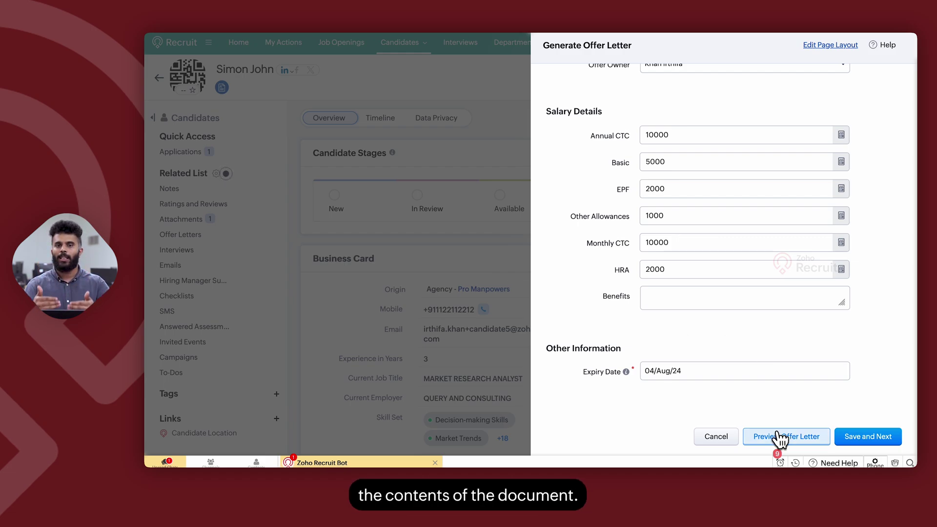
Step: Save the offer and send the offer letter email to the candidate
left_click(878, 437)
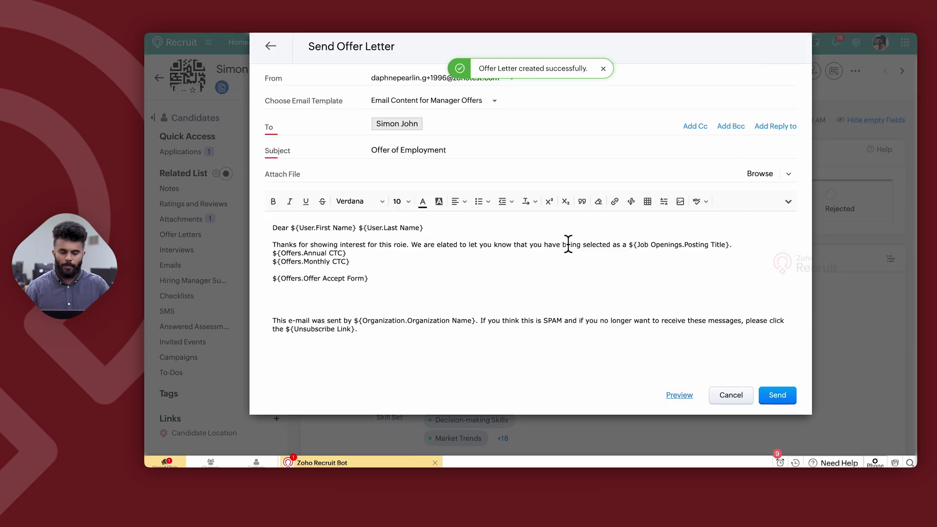
scroll(507, 273, "down", 2)
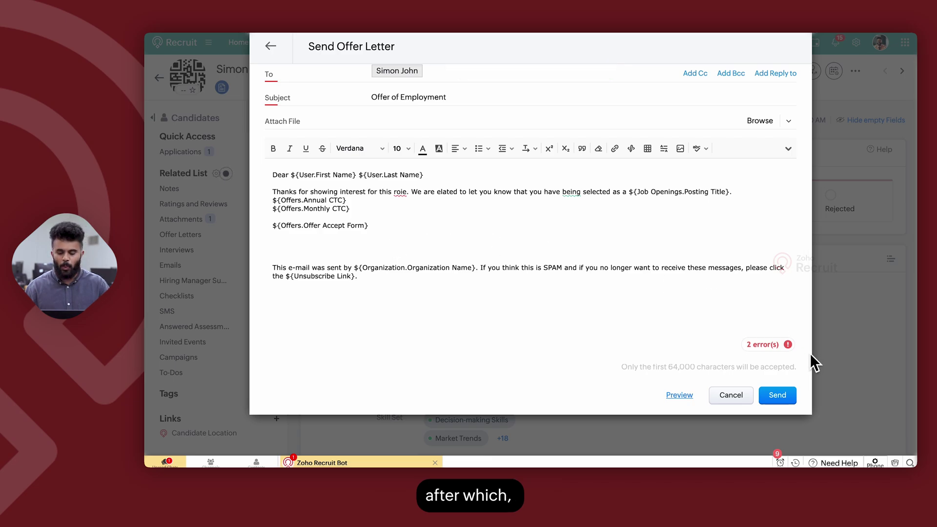
left_click(777, 396)
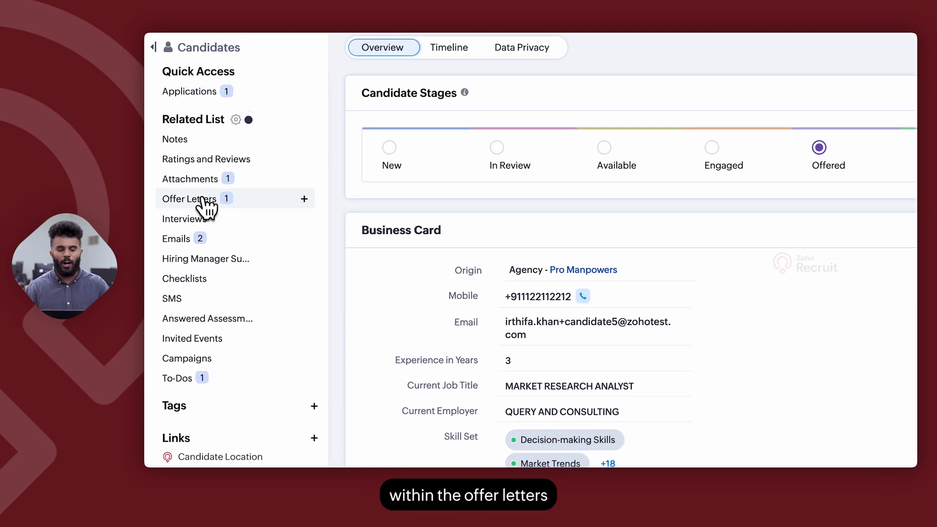
Step: Show the candidate's Offer Letters list and the new Java Developer offer's action menu
left_click(236, 199)
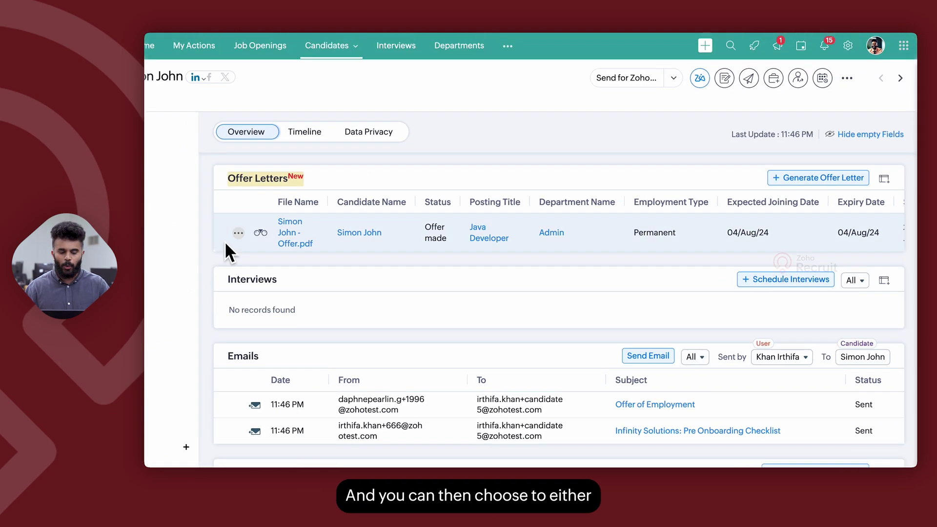
left_click(239, 233)
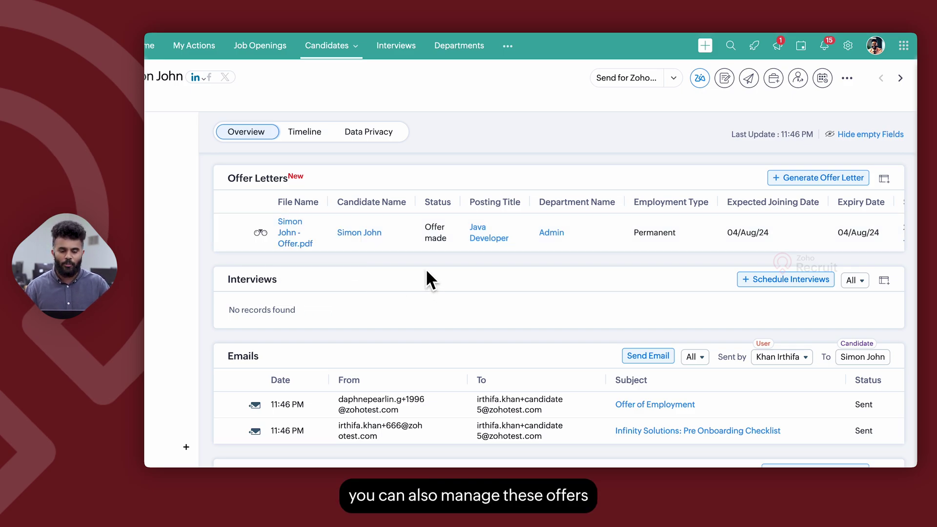
mouse_move(345, 46)
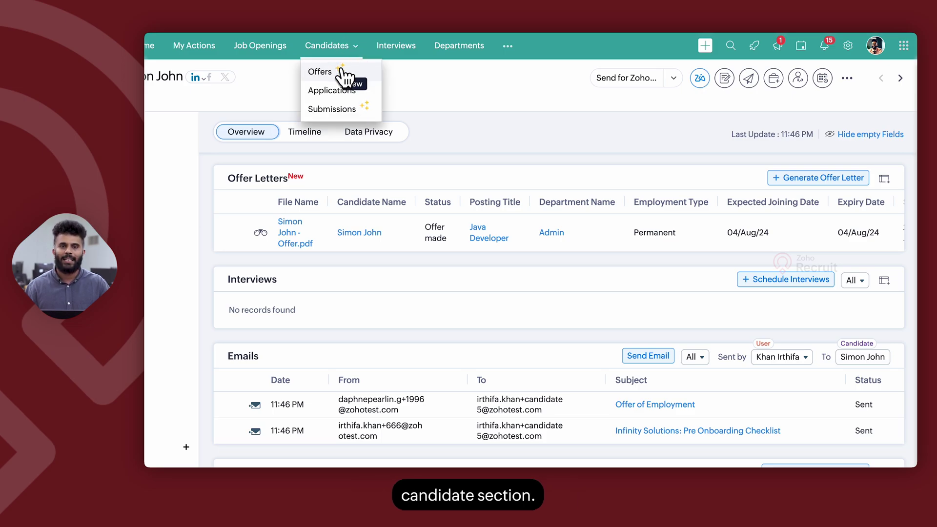
Step: Open the Offers list and view the candidate's Java Developer offer details
left_click(342, 69)
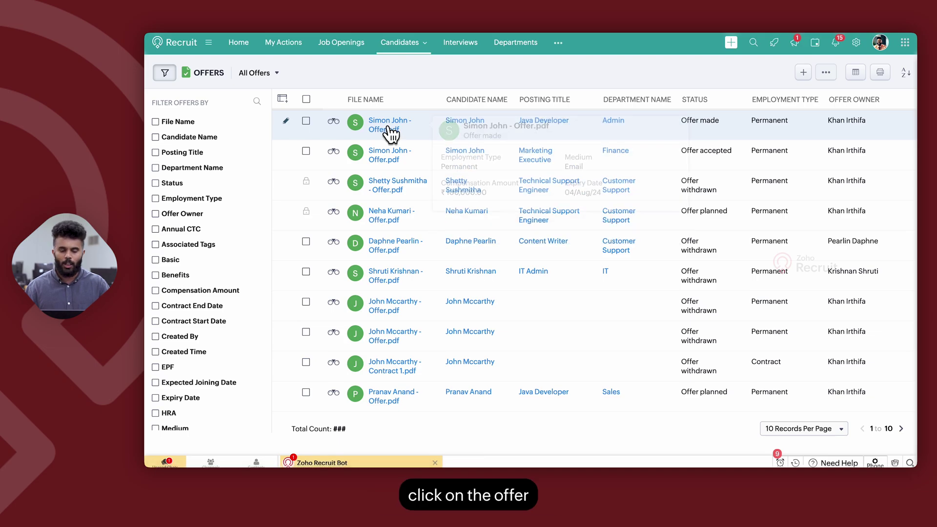
left_click(389, 127)
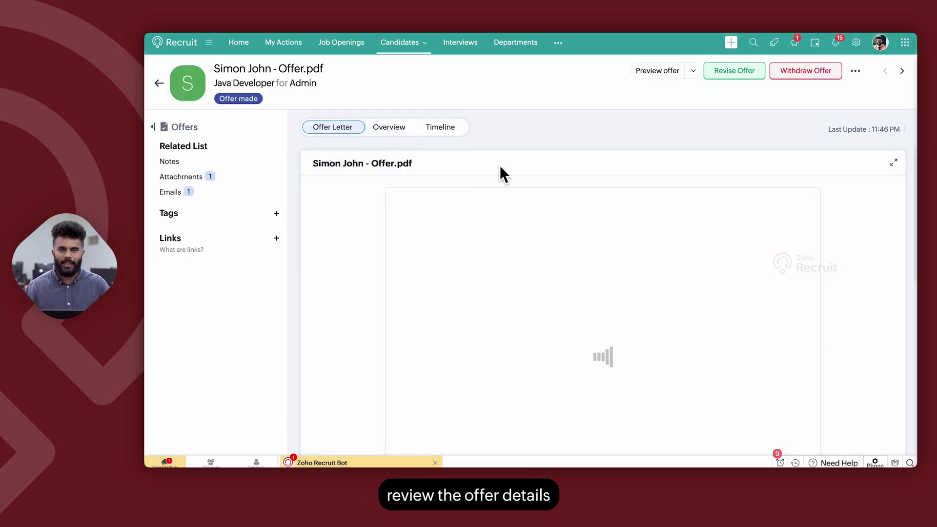
scroll(500, 293, "down", 4)
scroll(654, 273, "up", 5)
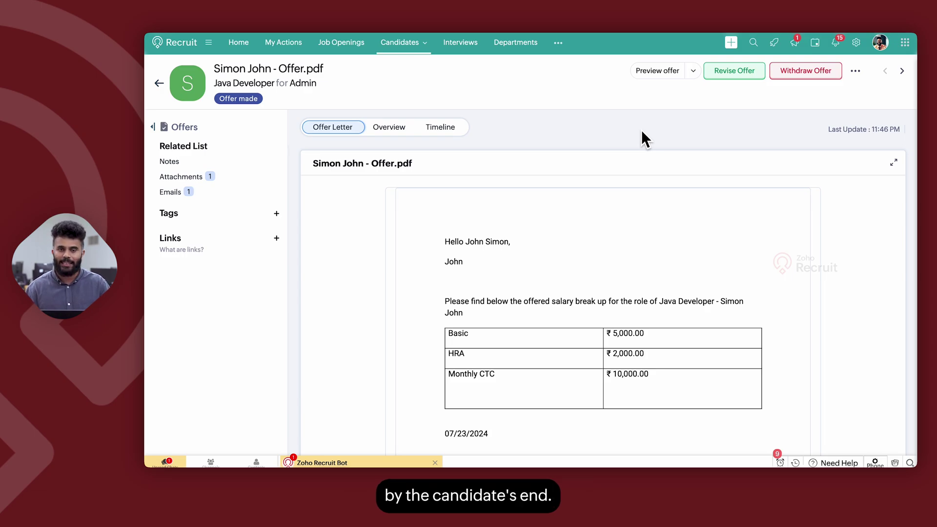
Step: Return to the Offers list and open the accepted Marketing Executive offer
mouse_move(394, 45)
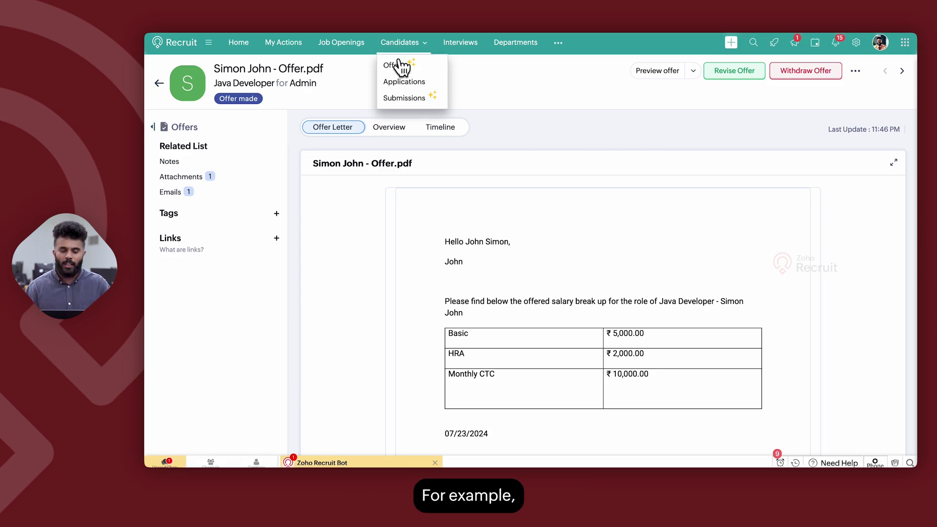
left_click(402, 65)
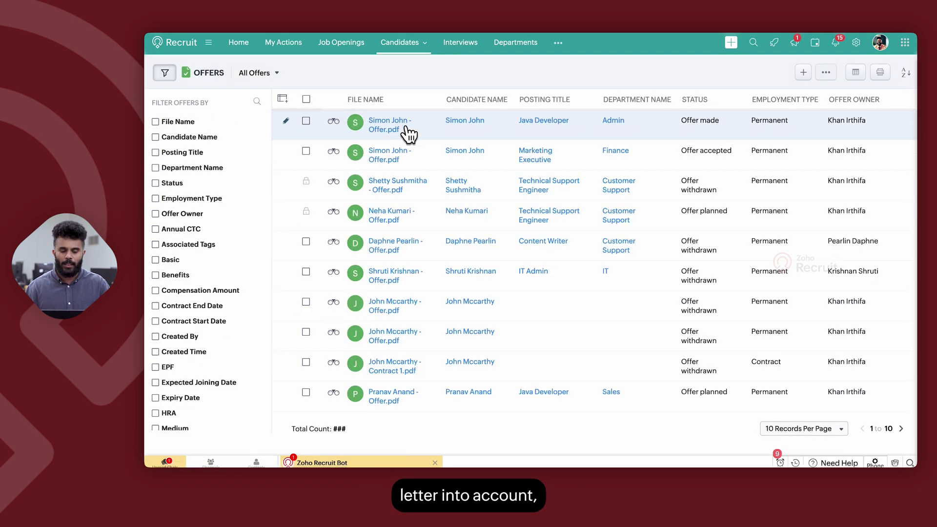
left_click(391, 151)
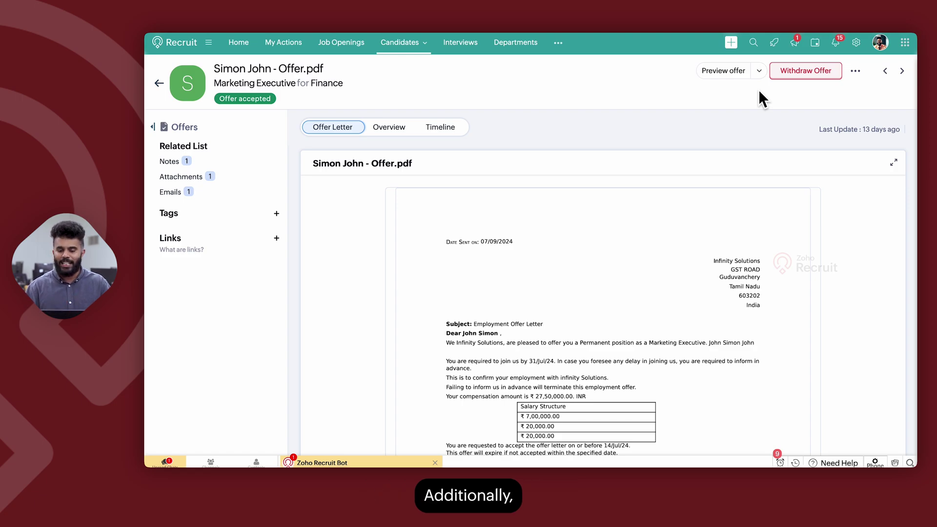
Step: Go to Setup > Customization > Modules and open the Offers module's layout editor
left_click(855, 43)
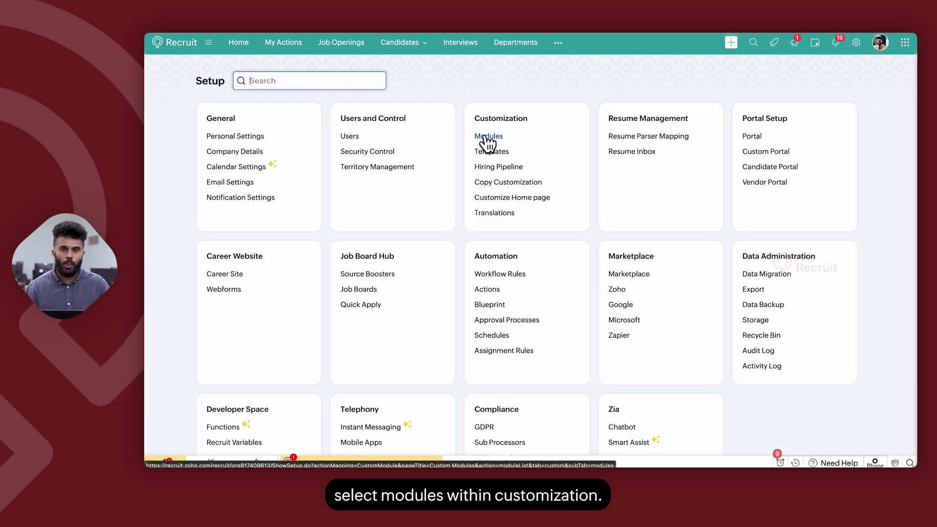
left_click(485, 136)
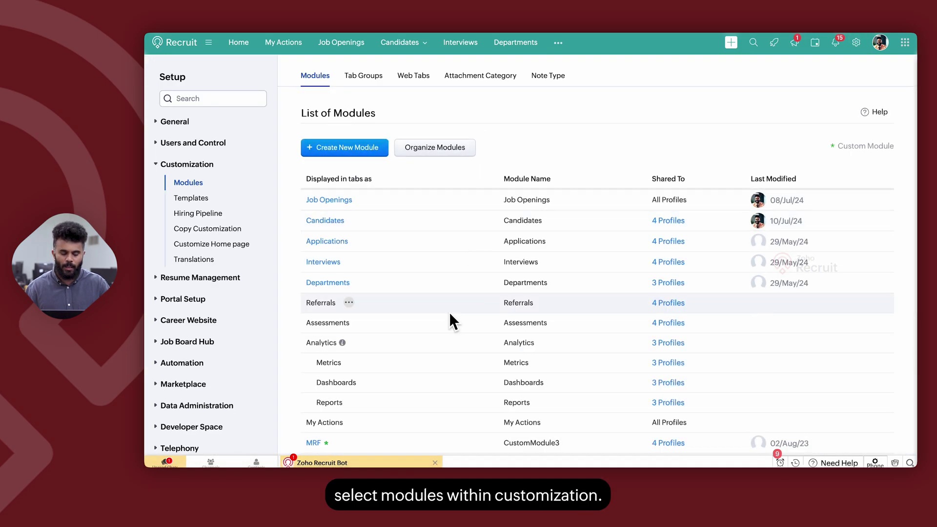
scroll(450, 318, "down", 2)
scroll(450, 318, "down", 5)
left_click(318, 392)
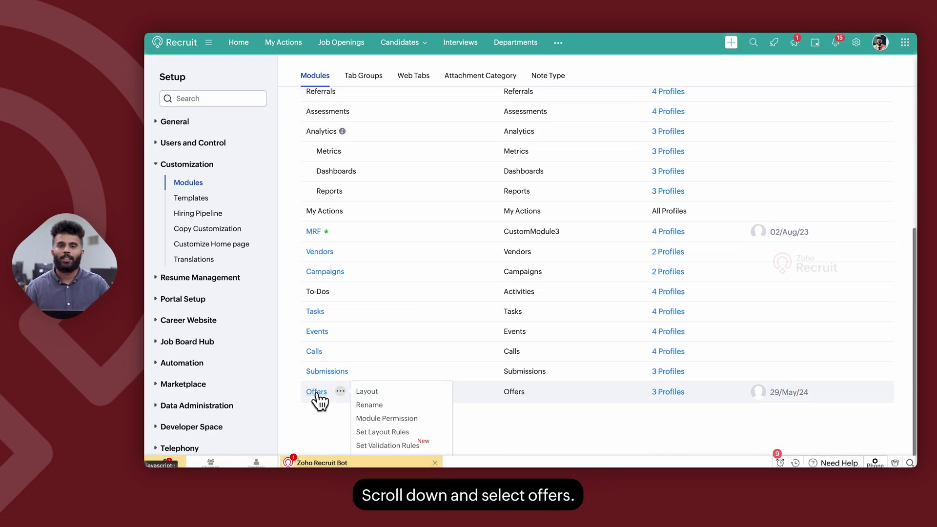
left_click(317, 391)
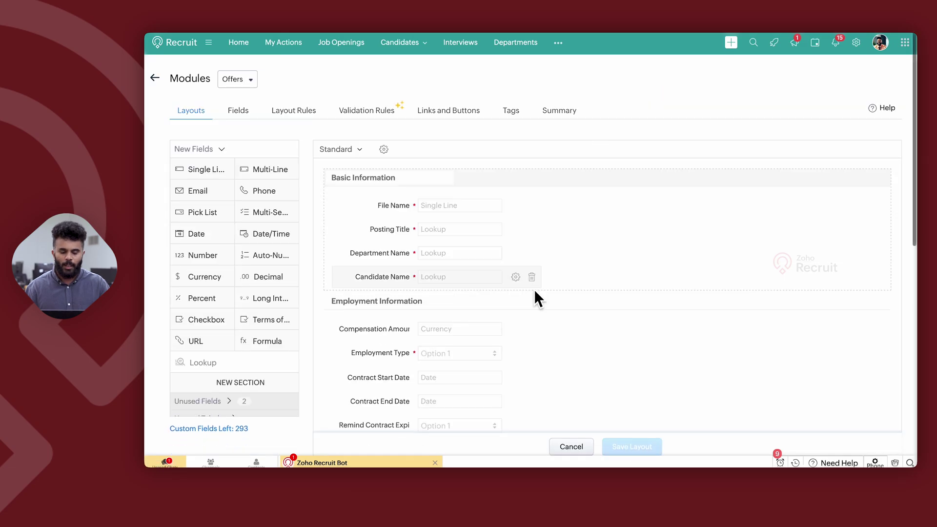
scroll(536, 293, "down", 2)
scroll(541, 296, "down", 6)
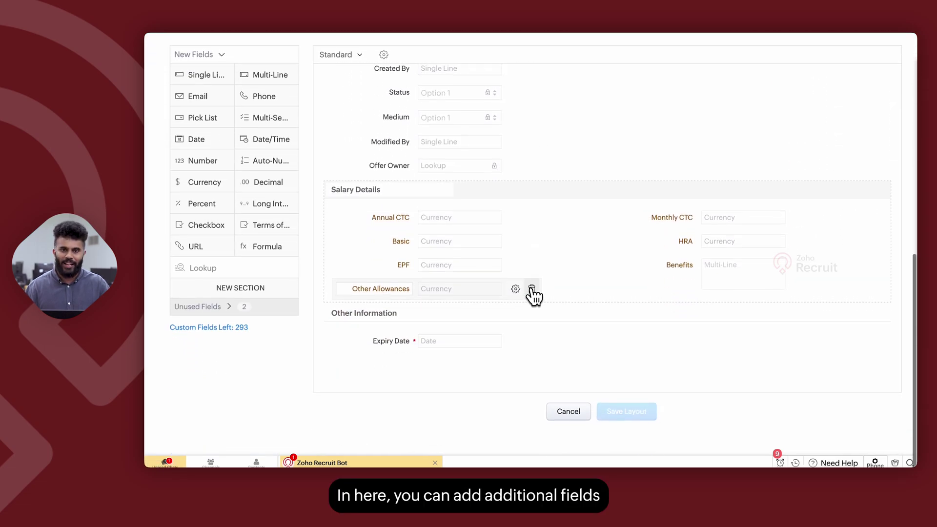